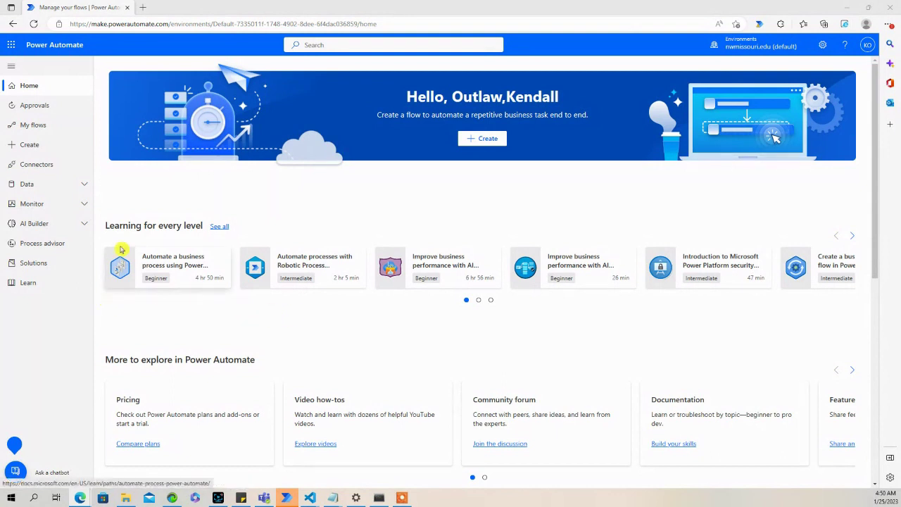
Step: Create a build-your-own flow with a manual trigger, skipping the guided action selection to reach the blank flow editor
left_click(45, 143)
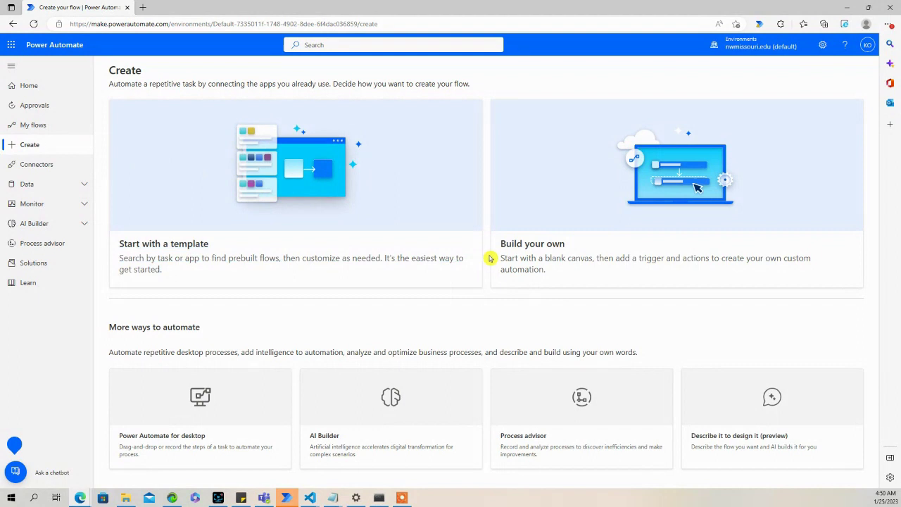
left_click(531, 246)
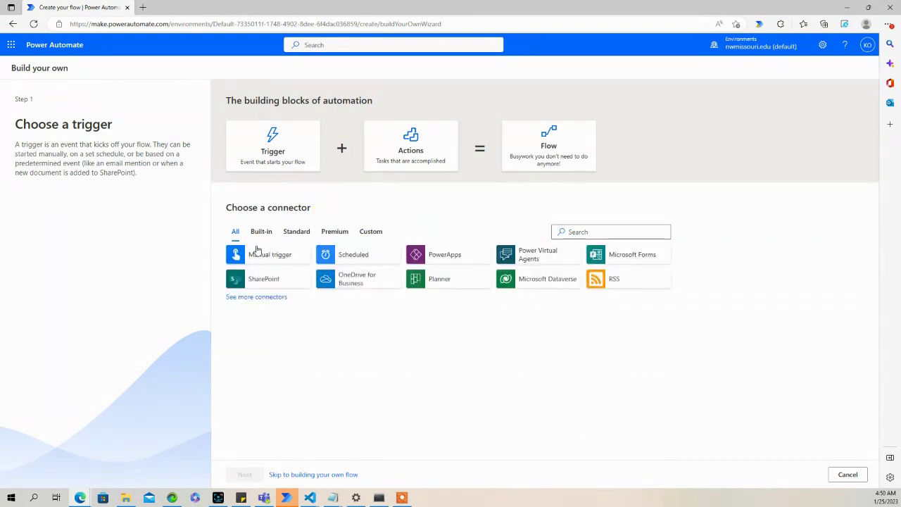
left_click(256, 255)
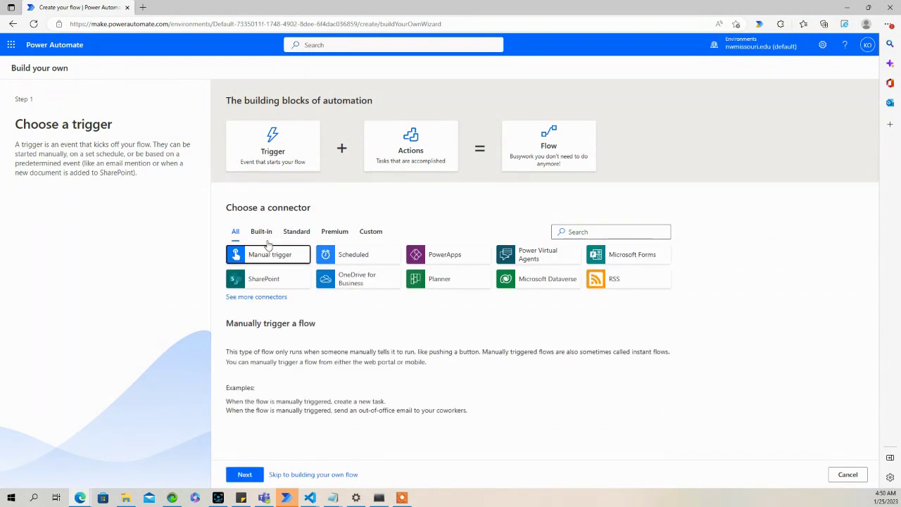
left_click(244, 475)
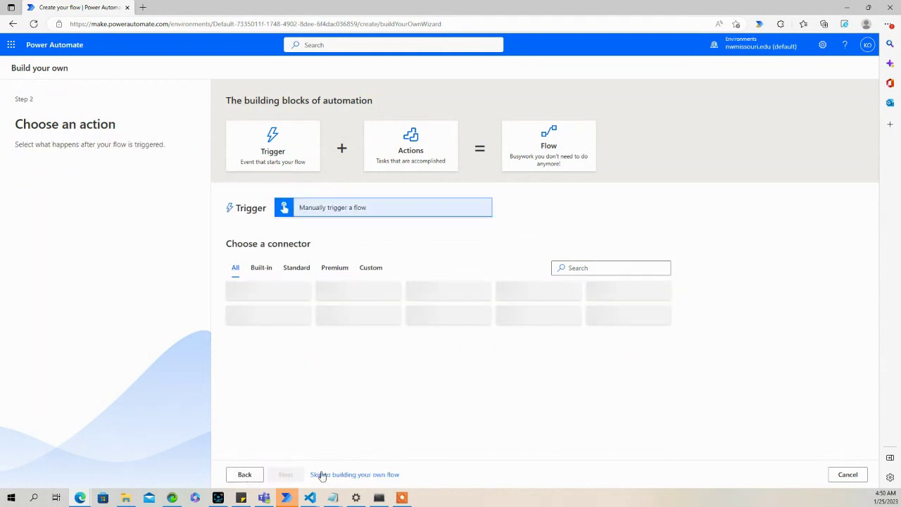
left_click(345, 476)
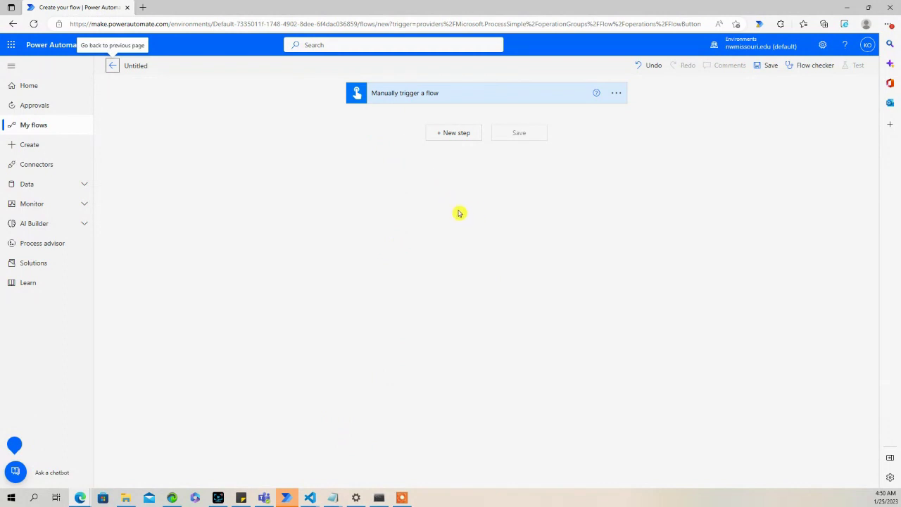
Step: Add a Compose data operation after the manual trigger, searching the actions for "compose"
left_click(455, 134)
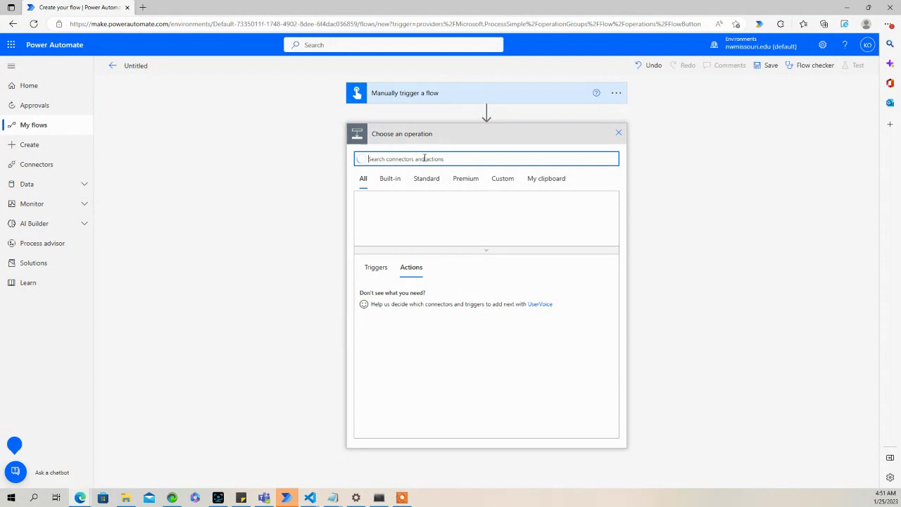
type("compo")
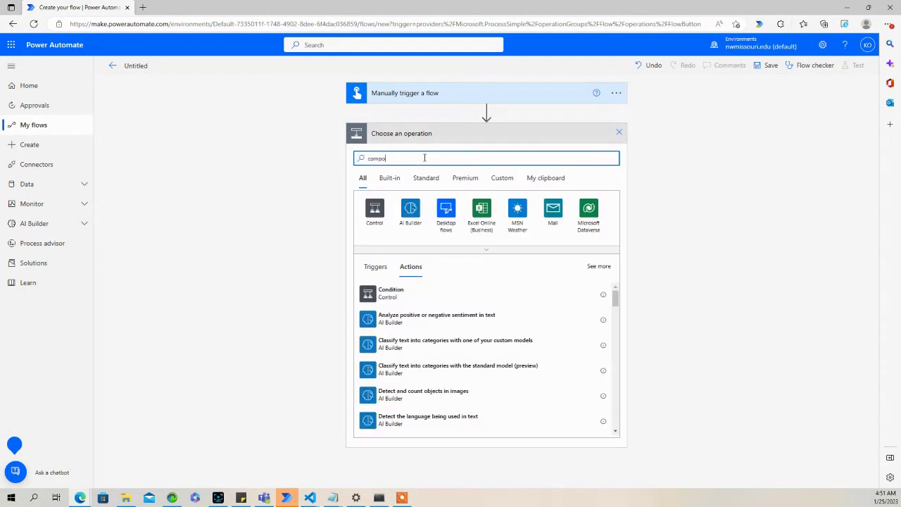
type("se")
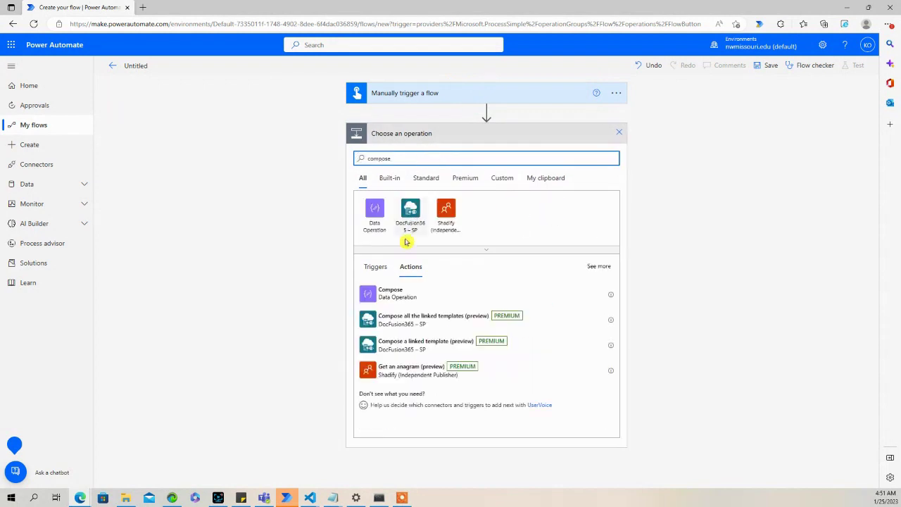
left_click(399, 300)
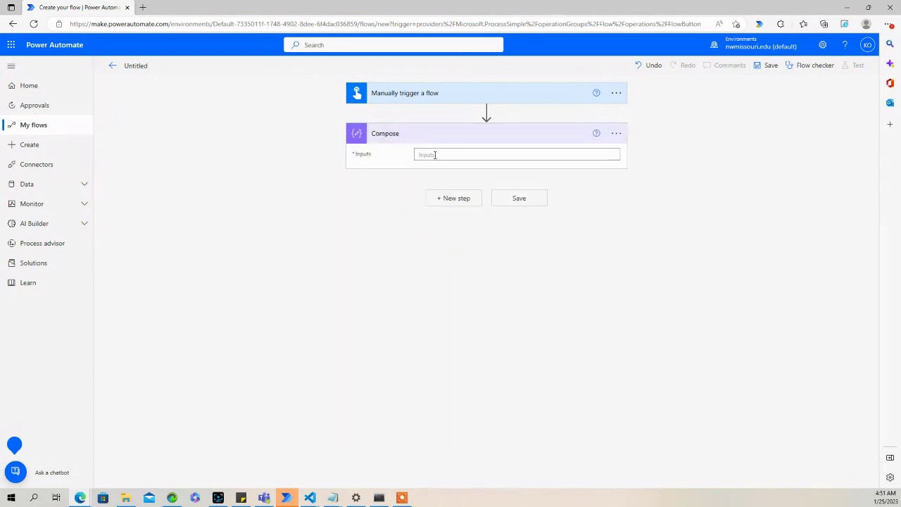
Step: Set the Compose inputs to the expression addDays(utcNow(),10,'dd-MM-yyyy') and dismiss the dynamic content pane
left_click(449, 153)
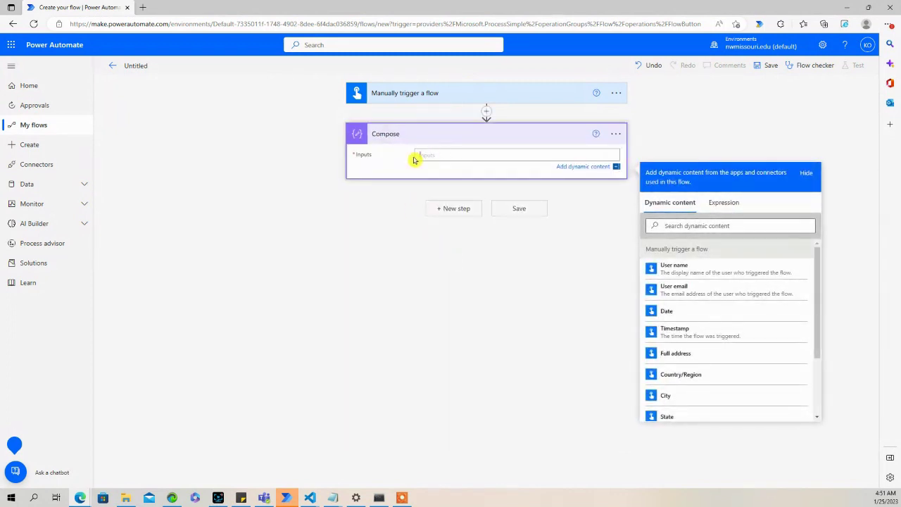
left_click(730, 209)
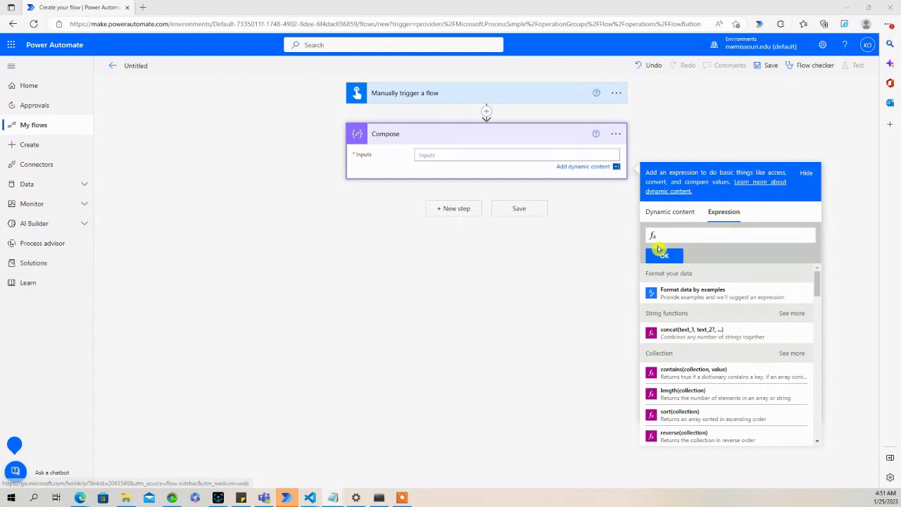
left_click(682, 237)
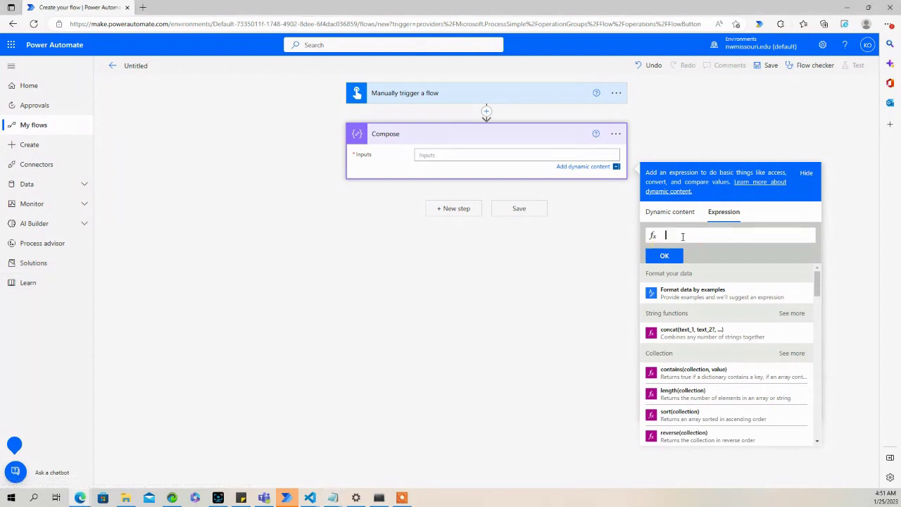
type("addDays(utcNow(),10,'dd-MM-yyyy')")
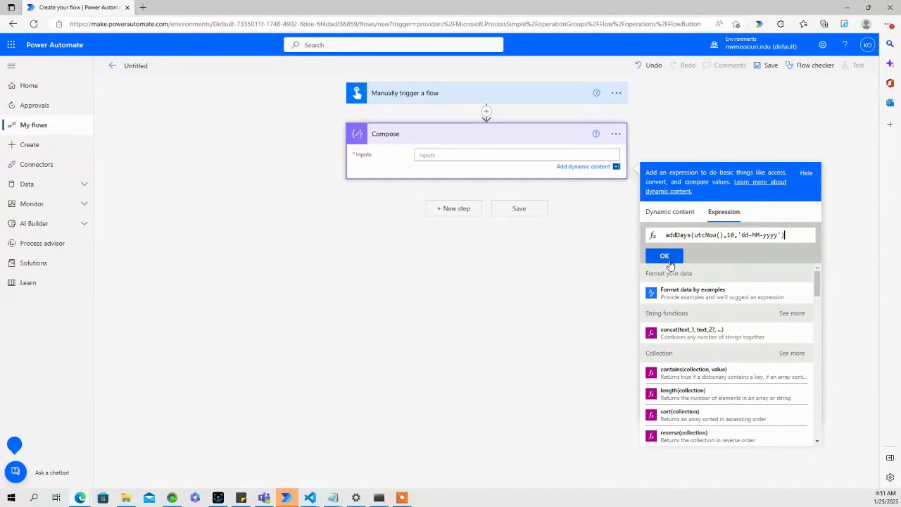
left_click(666, 256)
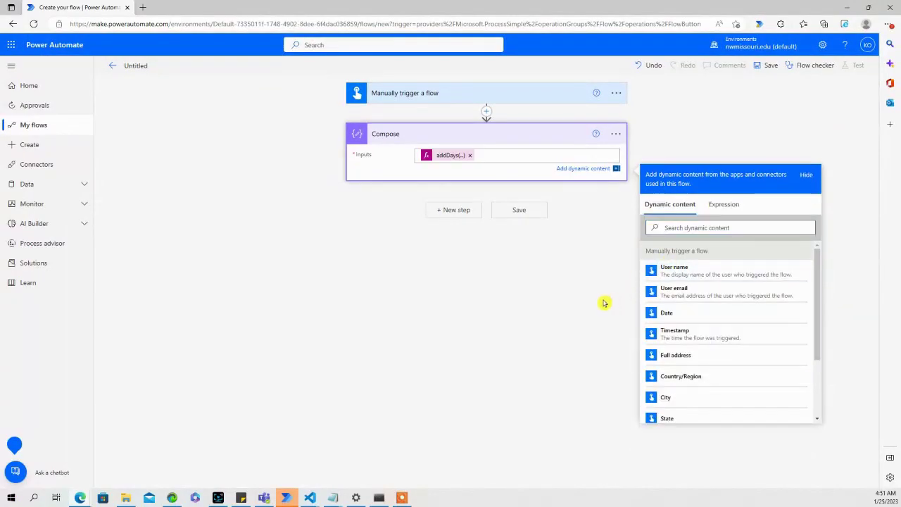
left_click(803, 175)
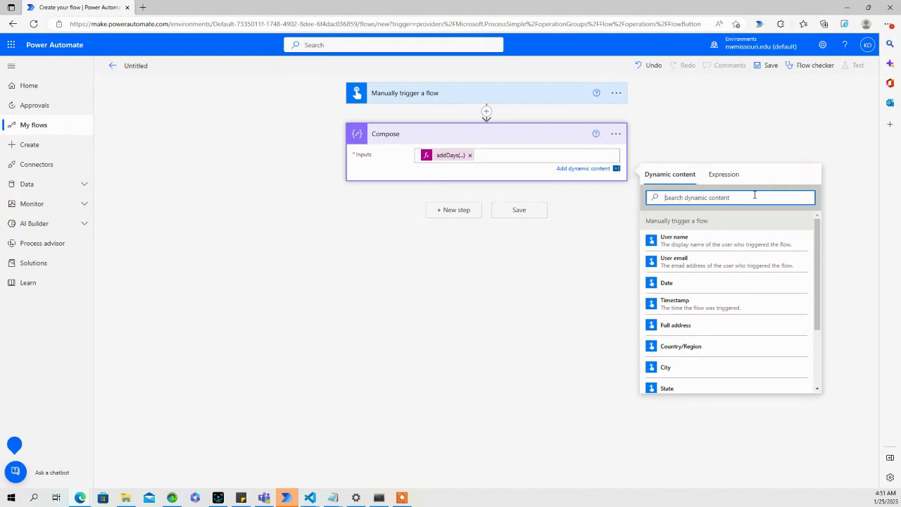
left_click(804, 140)
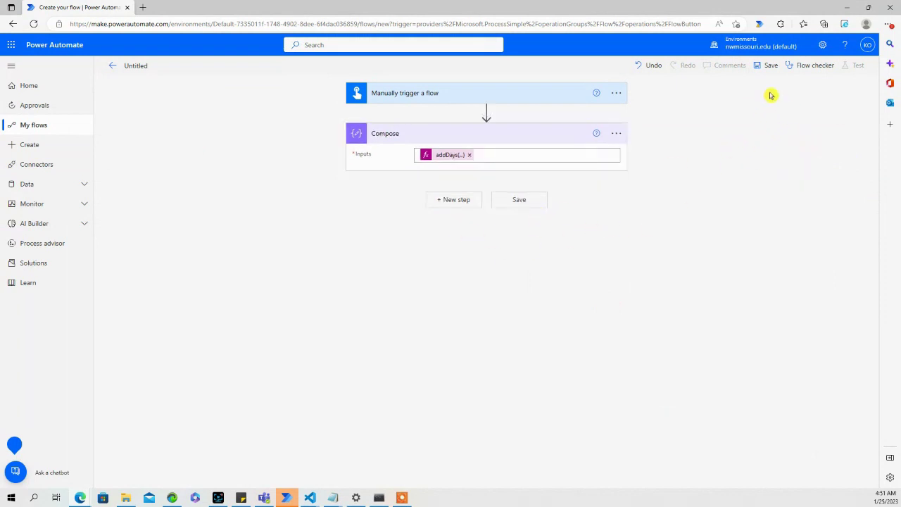
Step: Save the flow and run it as a manual test
left_click(769, 65)
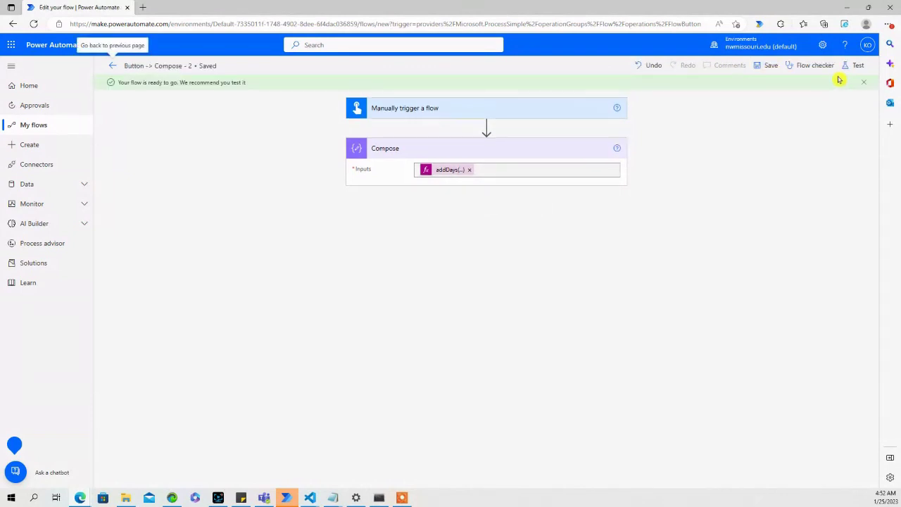
left_click(858, 66)
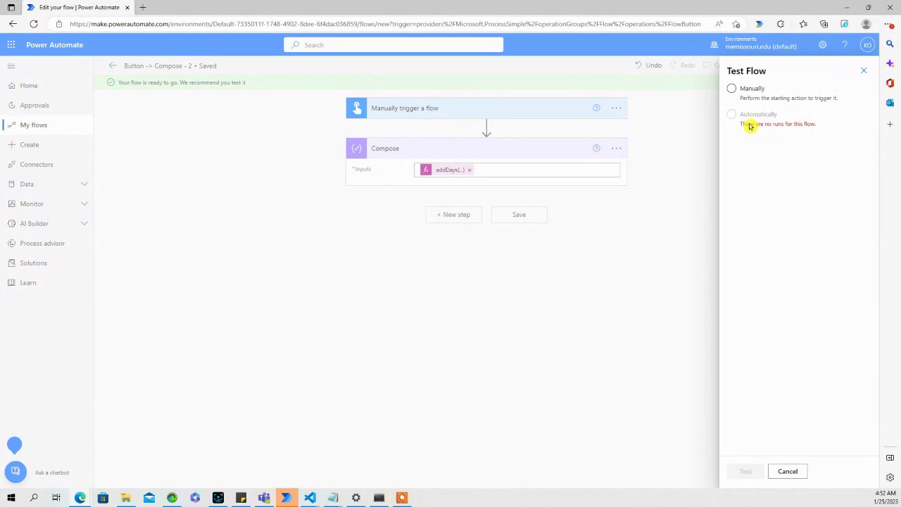
left_click(733, 88)
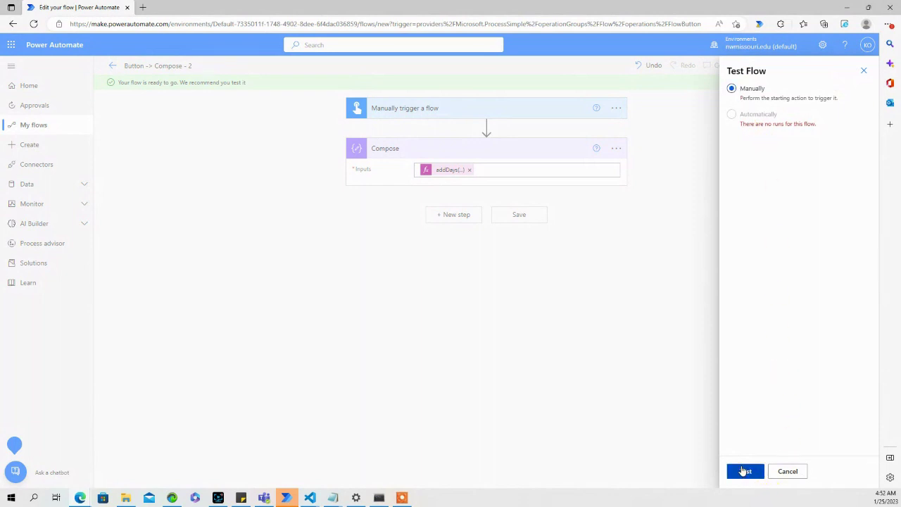
left_click(745, 471)
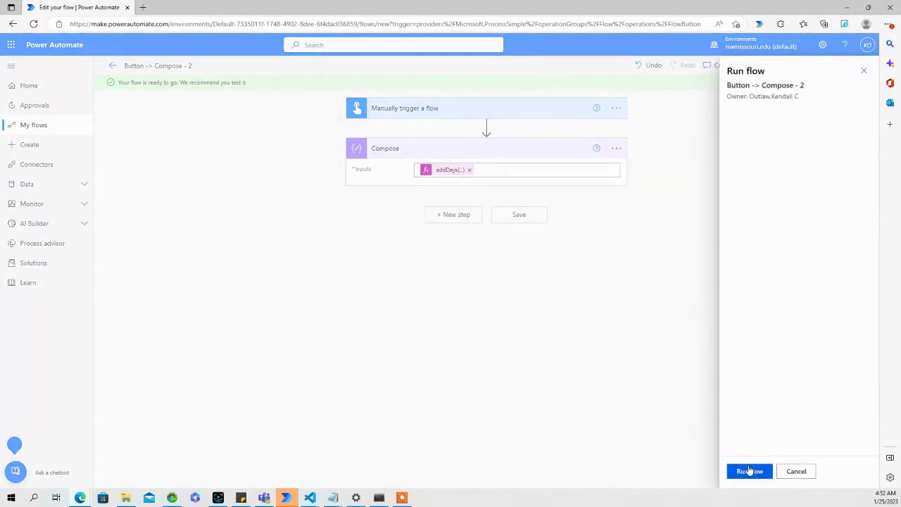
left_click(747, 470)
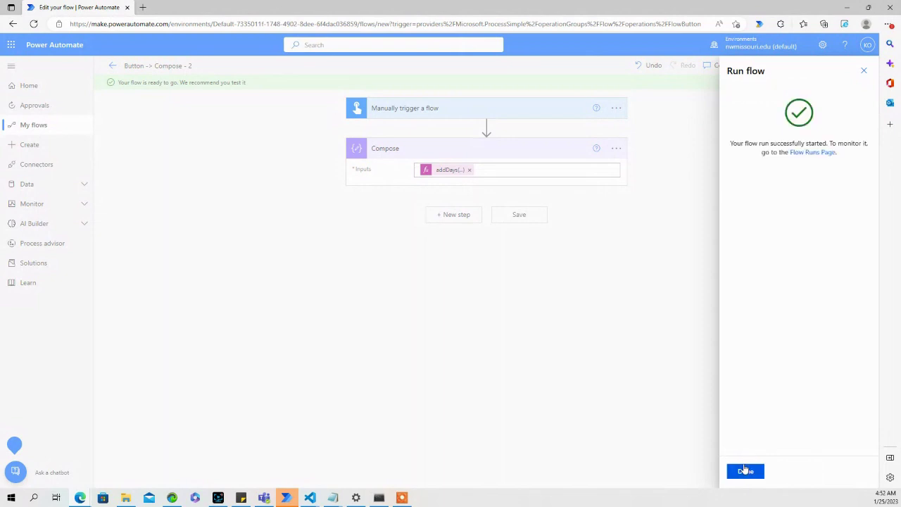
left_click(749, 470)
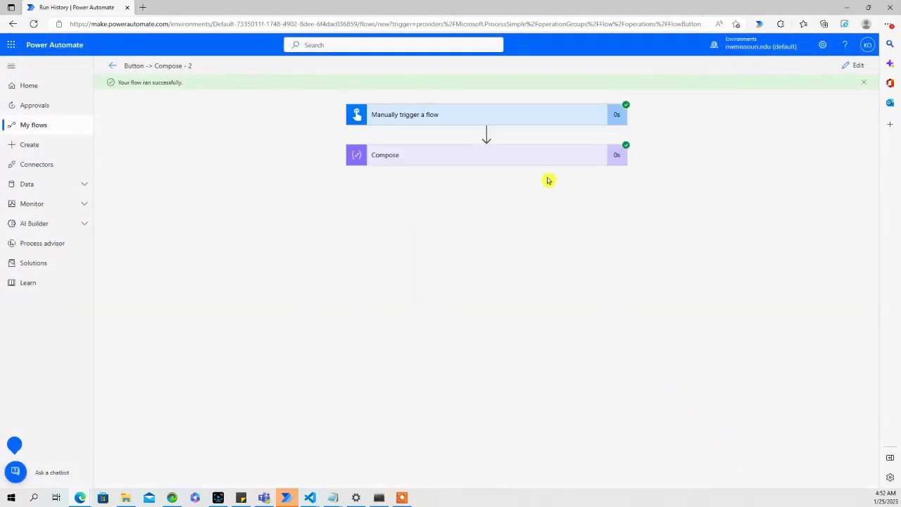
Step: Examine the Compose action's output in the test run and return to editing the flow without starting another test
left_click(523, 155)
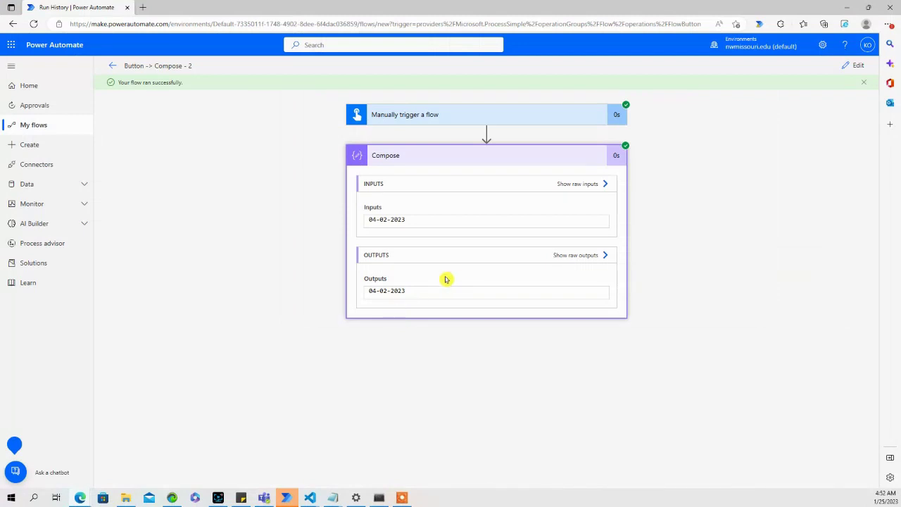
left_click(855, 65)
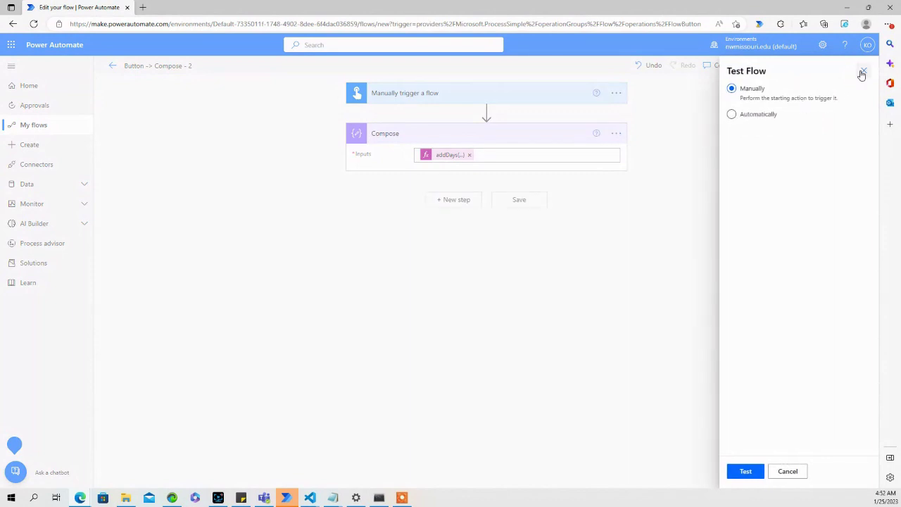
left_click(862, 70)
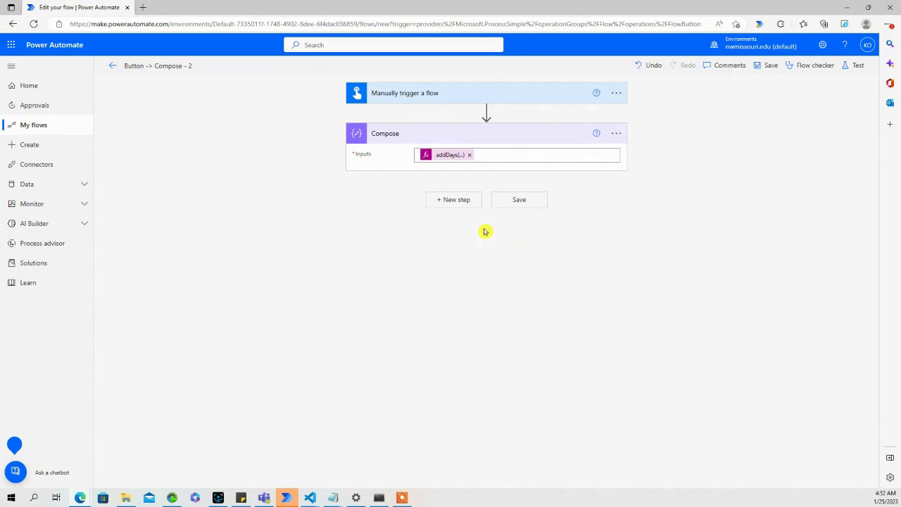
Step: Add an Office 365 Outlook "Send an email (V2)" action after the Compose action
left_click(460, 199)
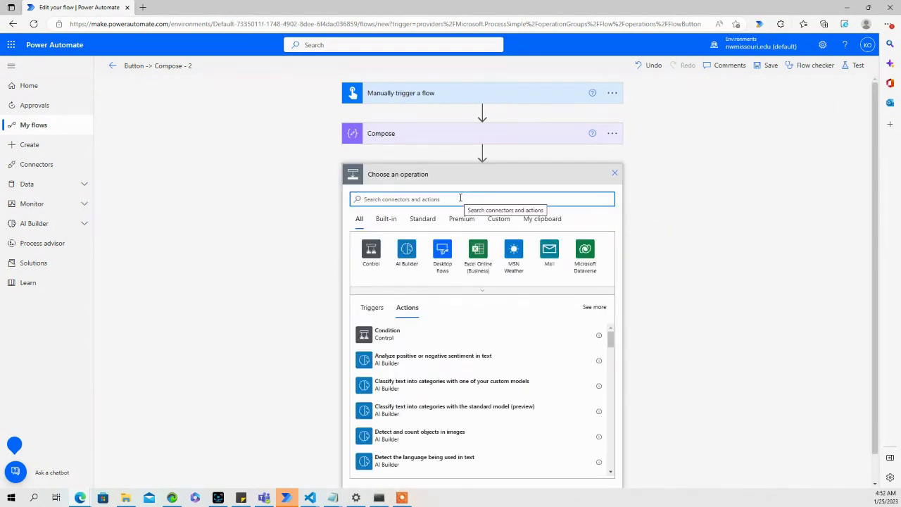
type("send ")
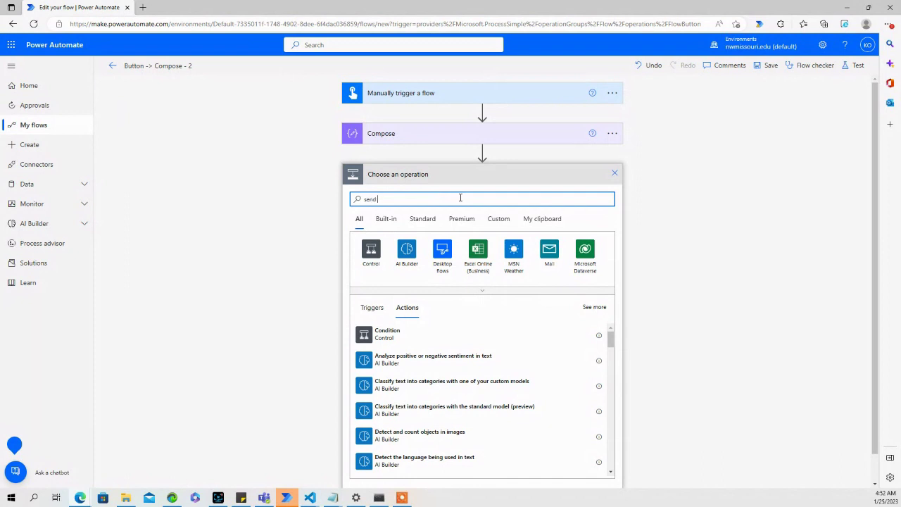
type("and")
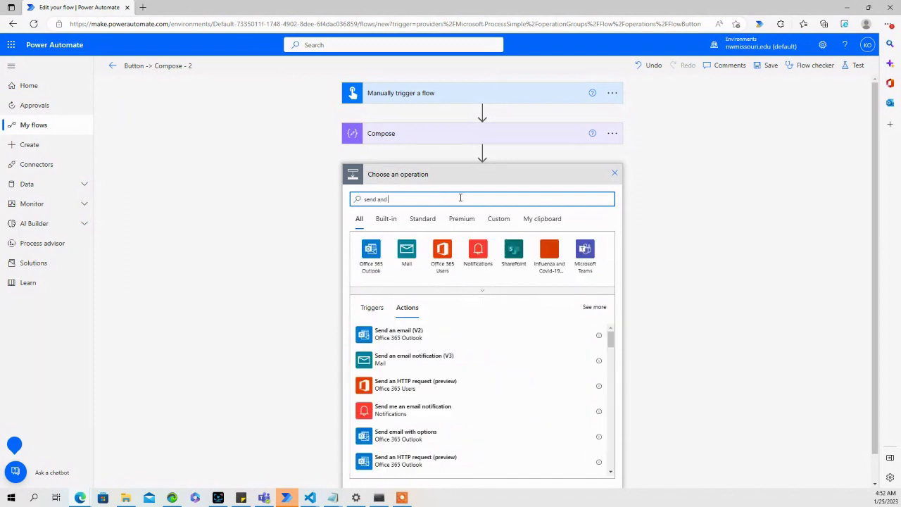
left_click(406, 341)
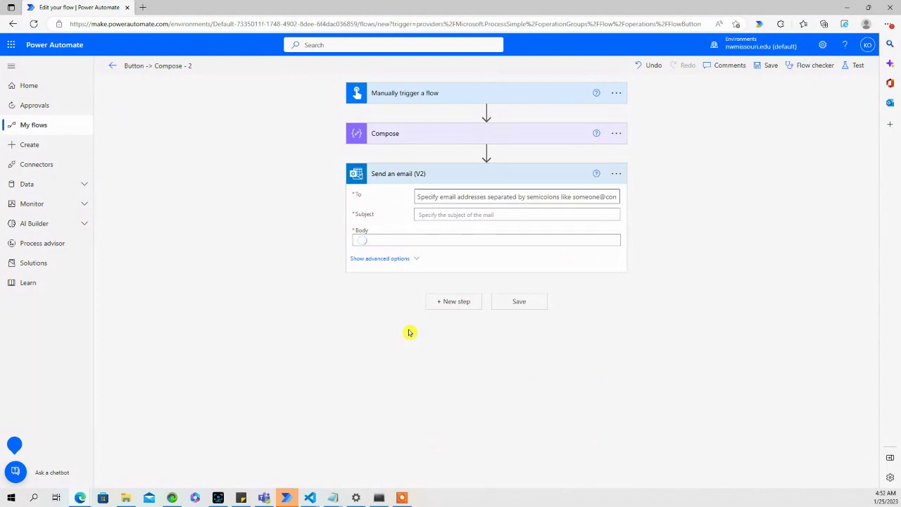
Step: Set the email's recipient to the flow owner's own account, chosen from the suggested people
left_click(429, 197)
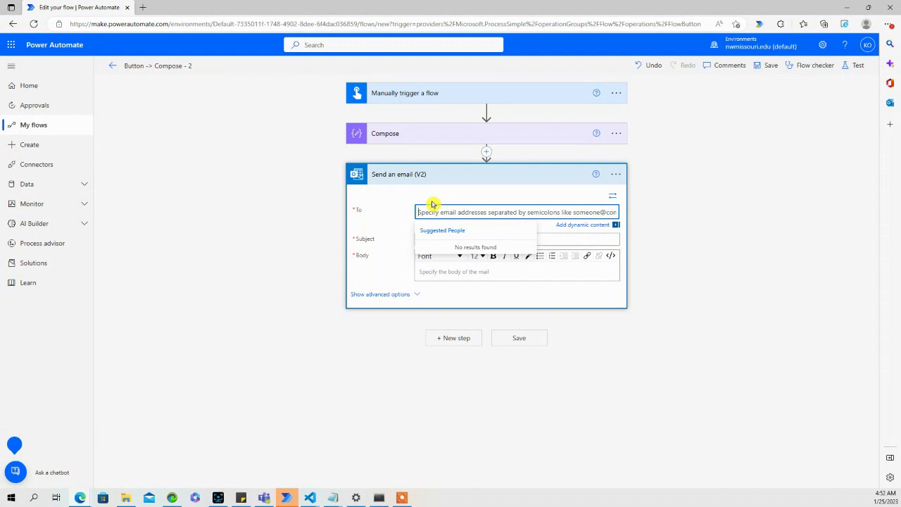
type("o")
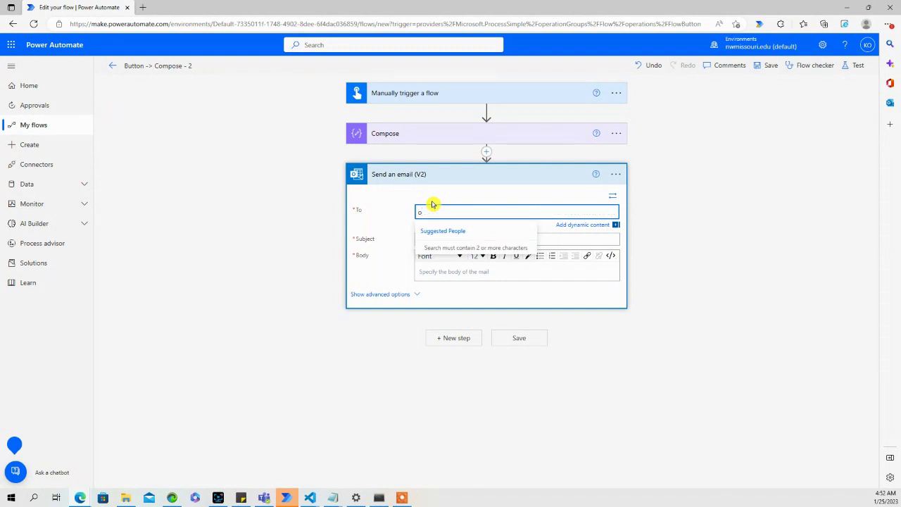
type("utlaw")
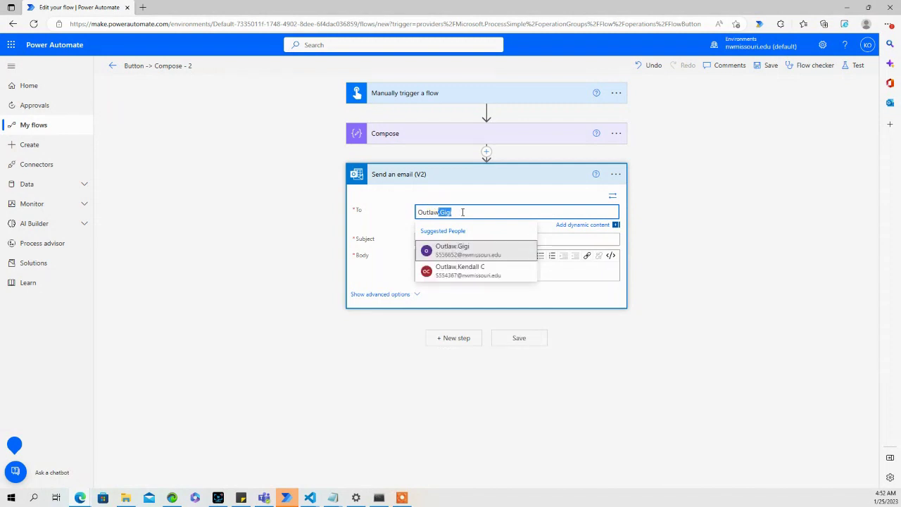
left_click(459, 273)
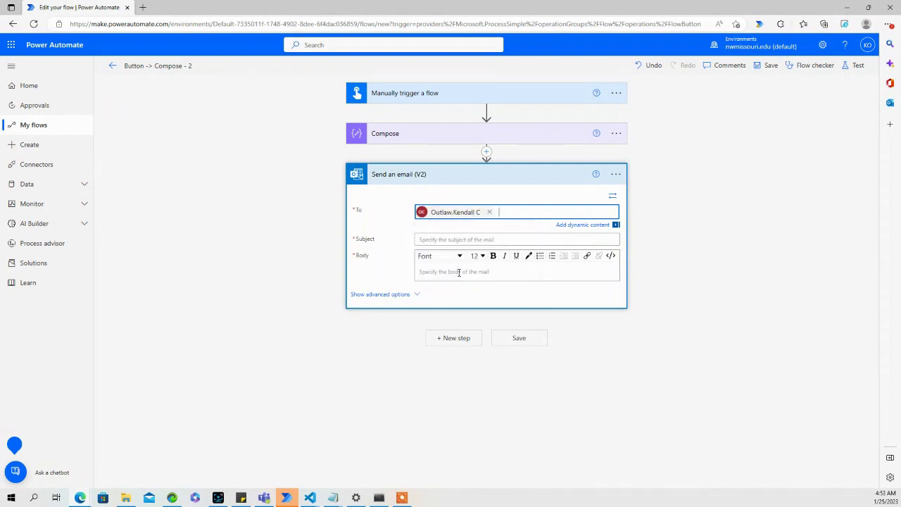
Step: Set the subject of the Send an email (V2) action to "Payroll Reminder"
left_click(438, 240)
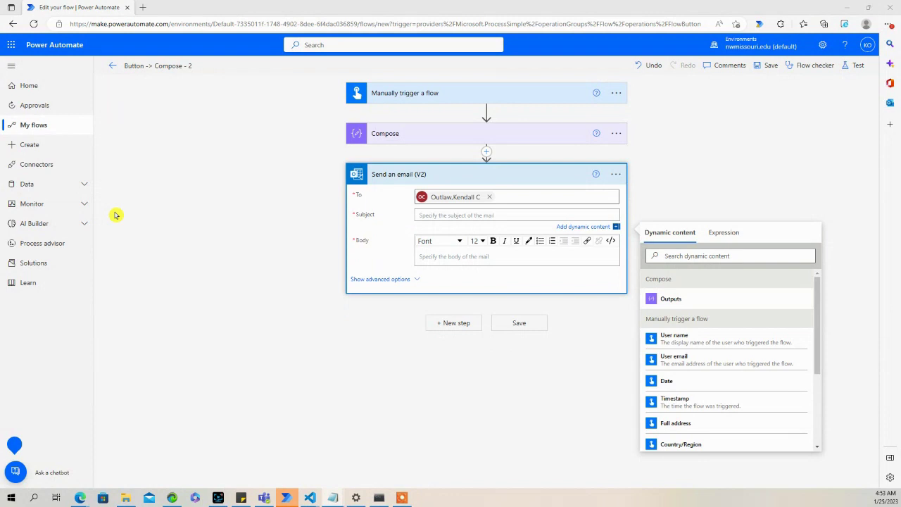
left_click(485, 214)
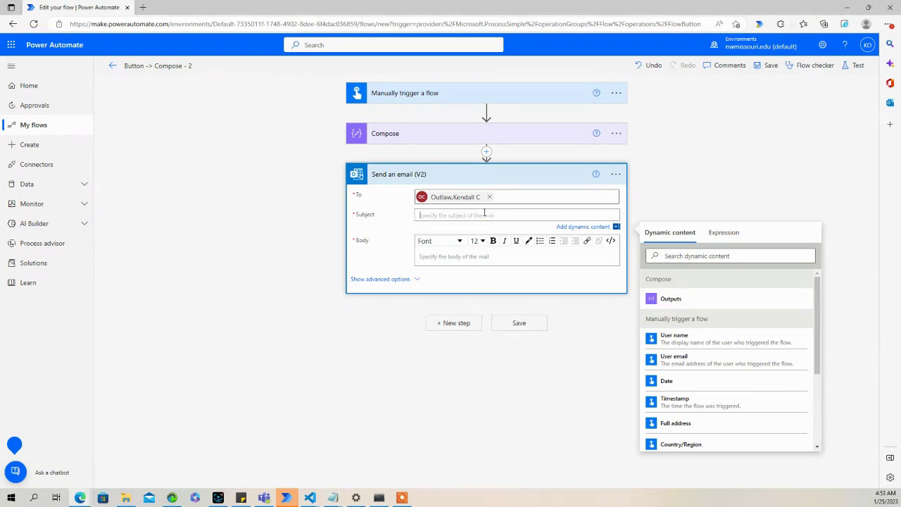
type("Payroll Reminder")
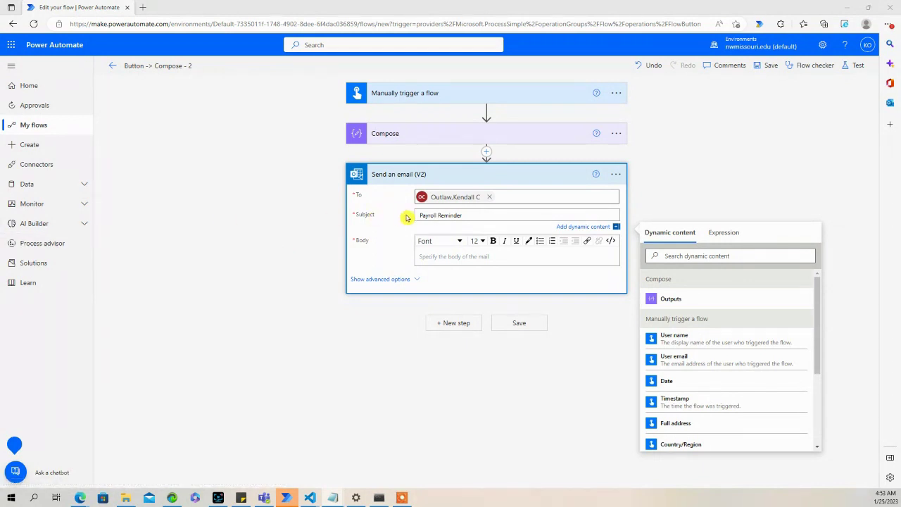
Step: Write the body "Good Morning," and on a new line "Just a Friendly reminder to please submit your information for", followed by the Compose Outputs
left_click(432, 260)
type("Good Morning, Just a Friendly reminder to please submit your information for")
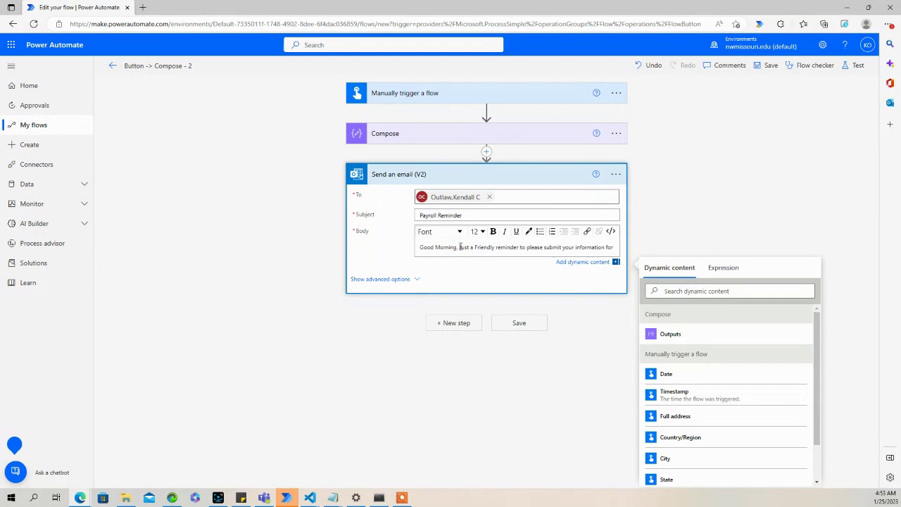
left_click(459, 247)
key("Return")
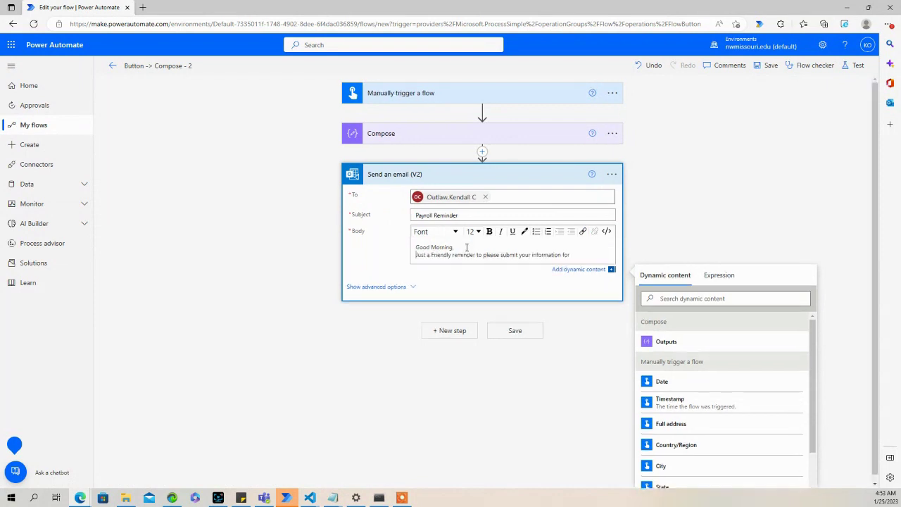
left_click(576, 253)
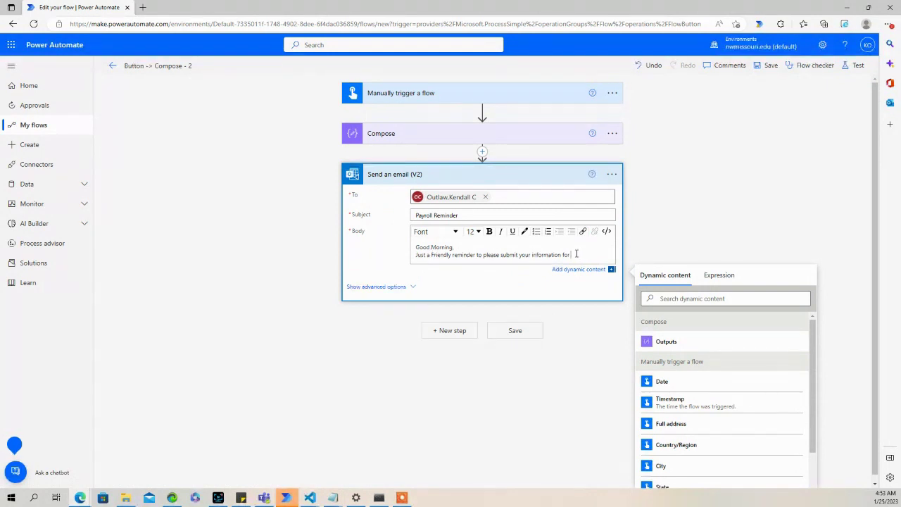
left_click(675, 343)
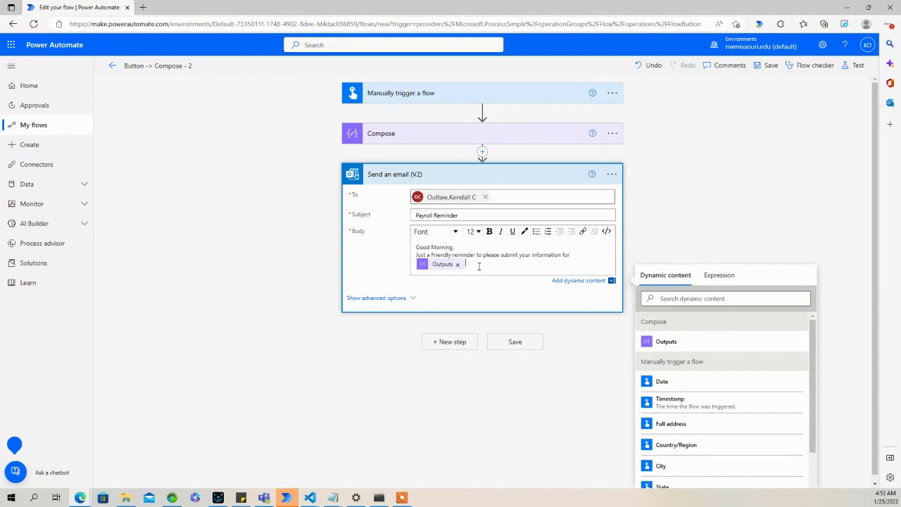
Step: Save the flow with the completed email action and run a manual test using the Office 365 Outlook connection
left_click(520, 342)
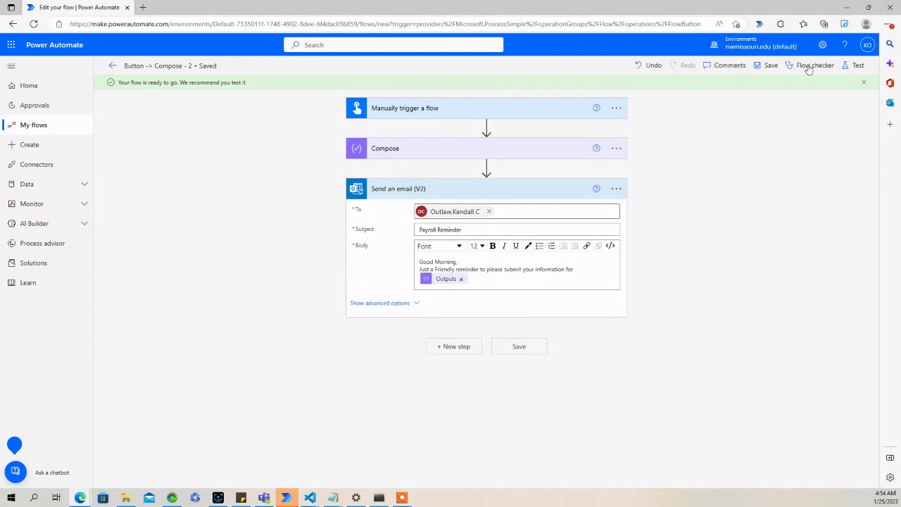
left_click(855, 65)
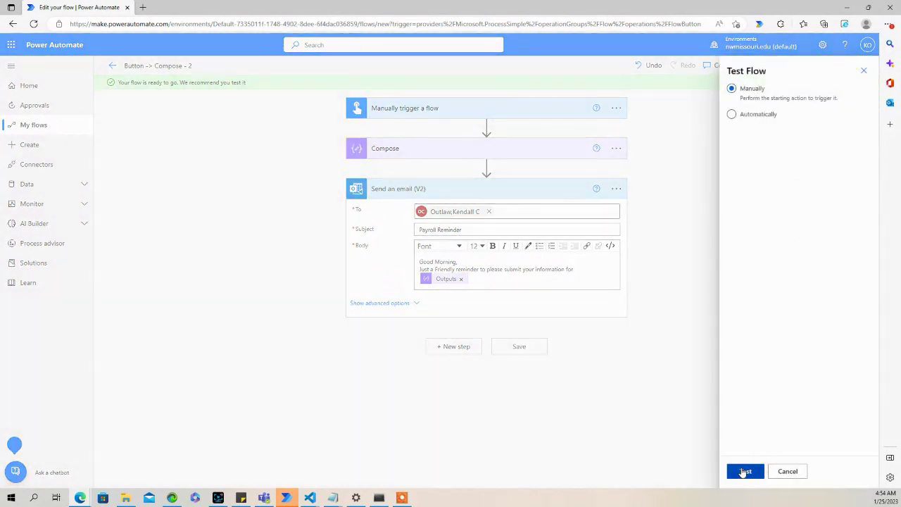
left_click(743, 471)
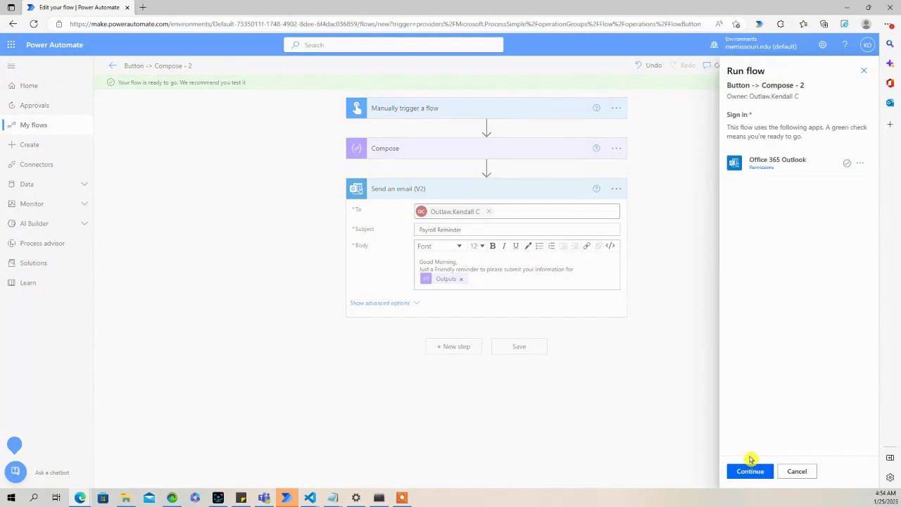
left_click(746, 471)
left_click(746, 471)
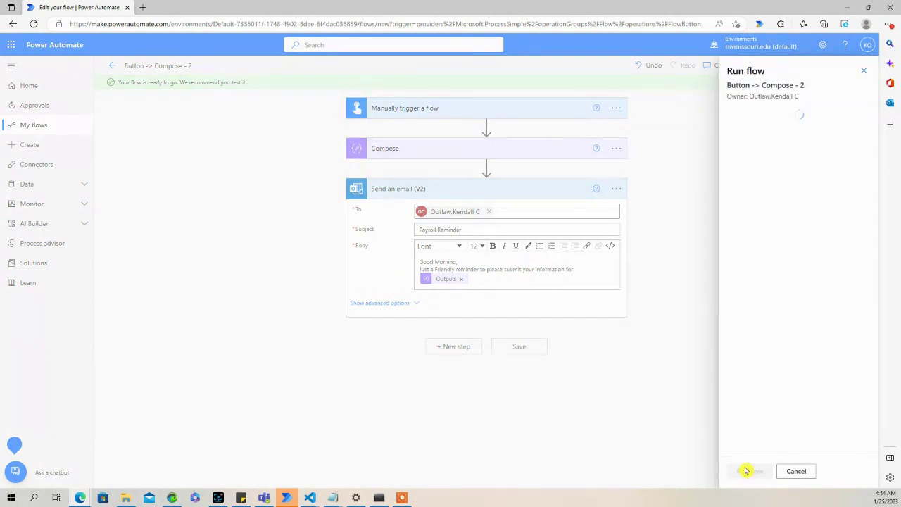
left_click(746, 471)
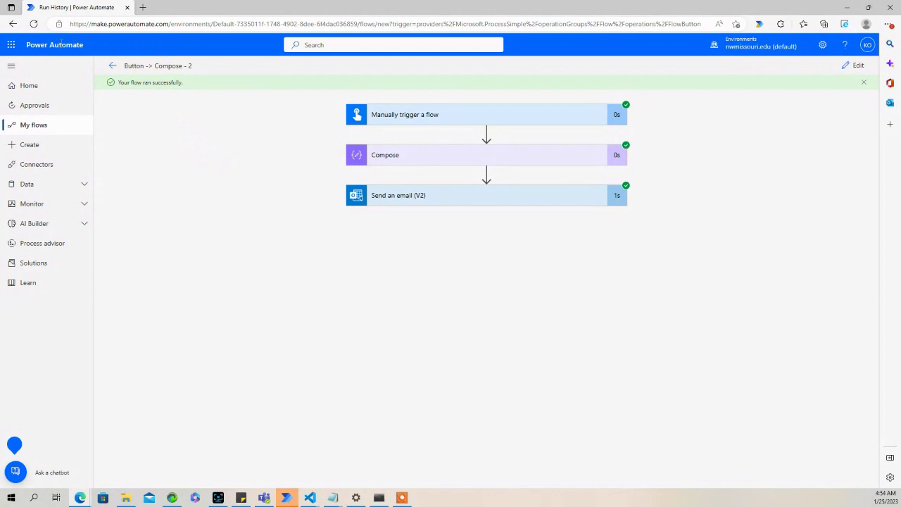
Step: Switch to Outlook and open the newly received "Payroll Reminder" email in the inbox
left_click(11, 45)
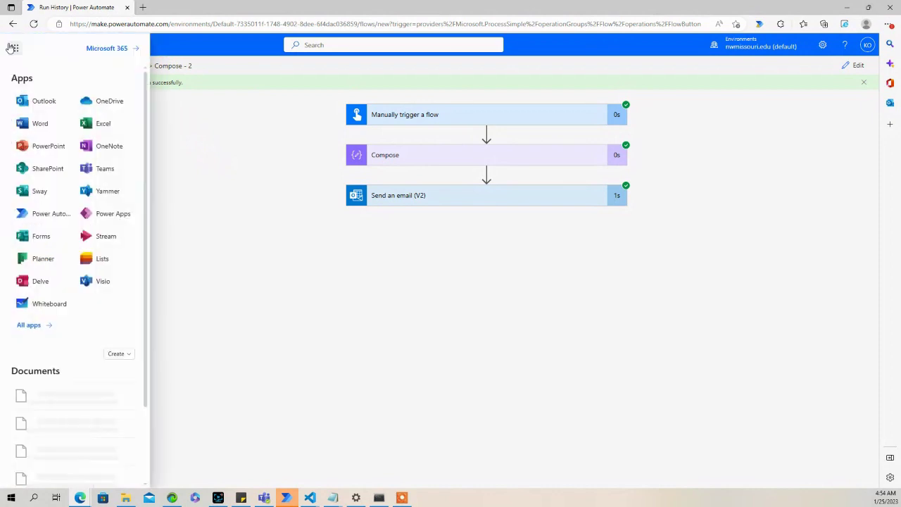
left_click(36, 99)
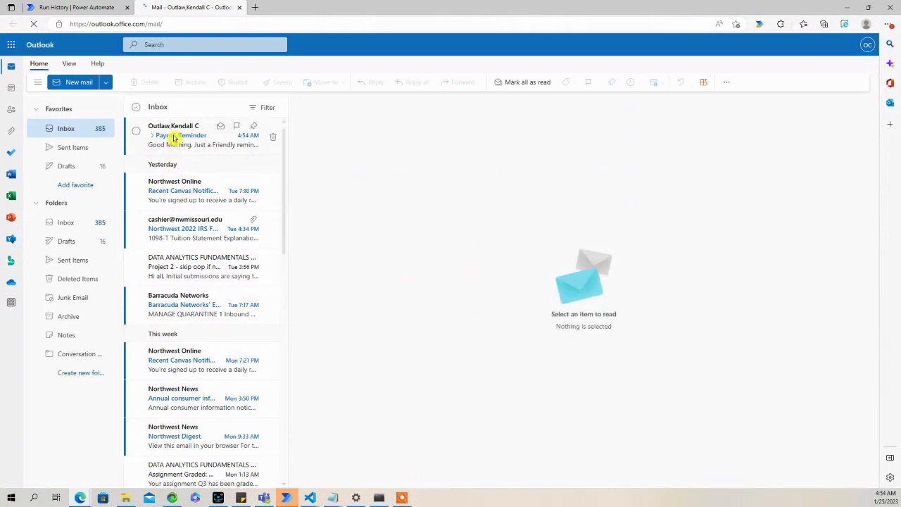
left_click(174, 137)
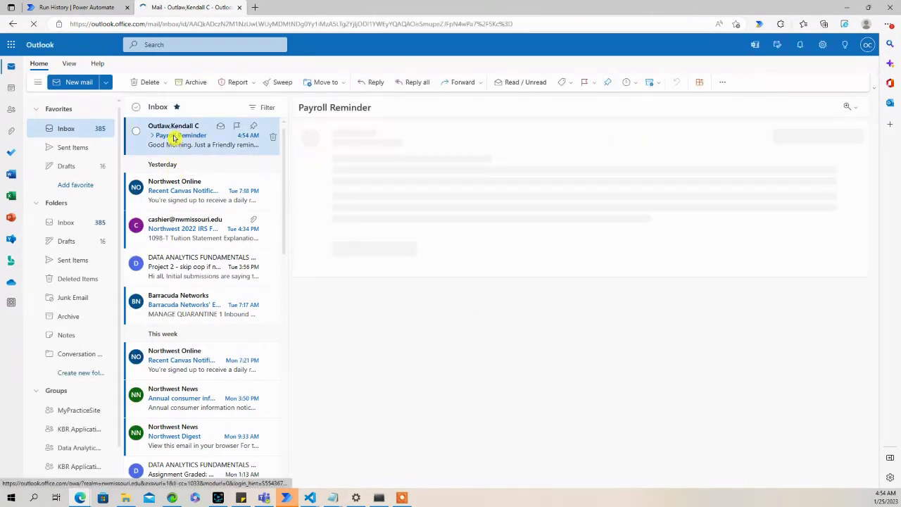